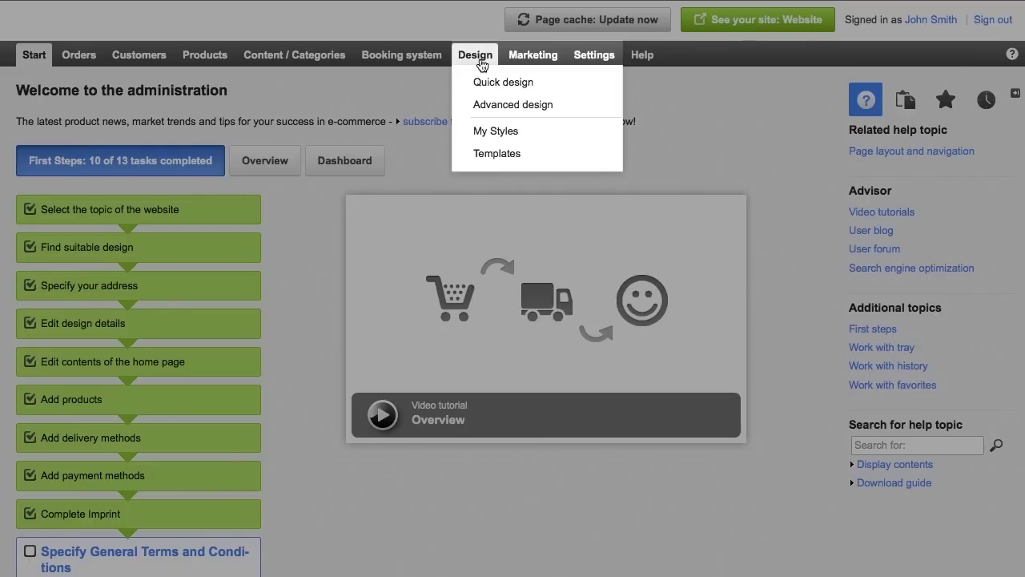
# Open My Styles from the Design menu to view the active Classy style.
pyautogui.click(481, 131)
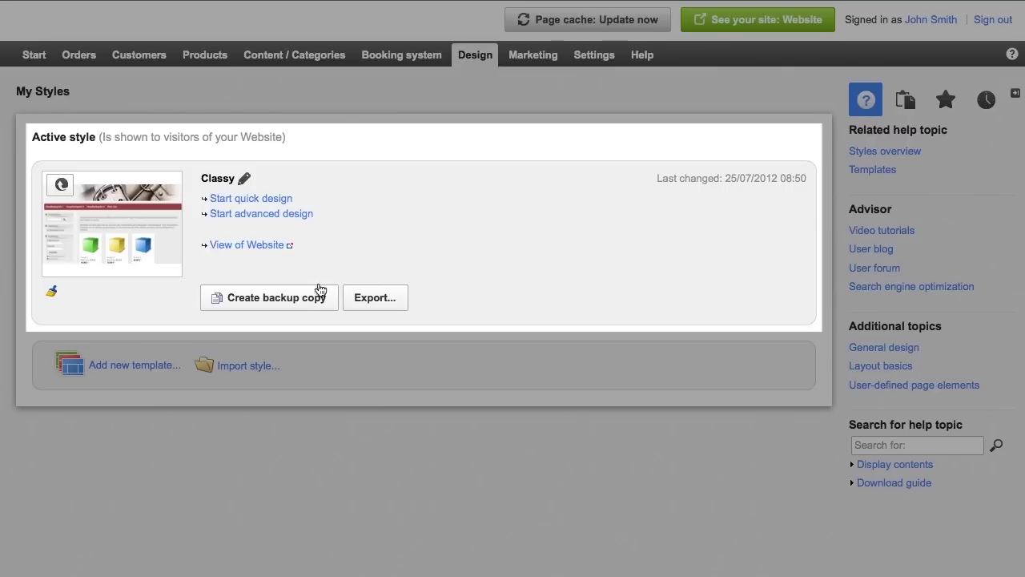
# Create a backup copy of the active Classy style, producing Classy[1].
pyautogui.click(317, 301)
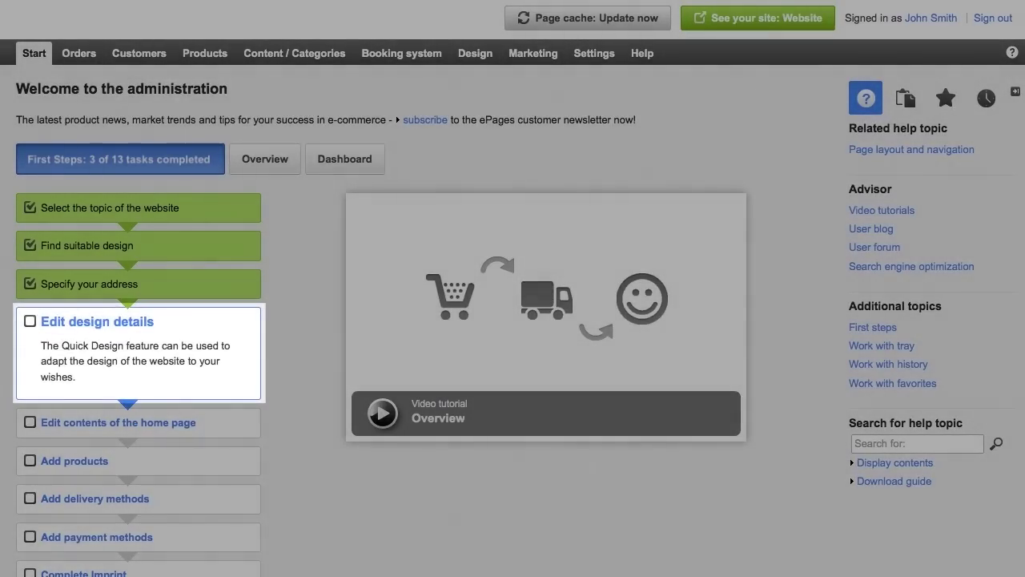
pyautogui.moveTo(475, 55)
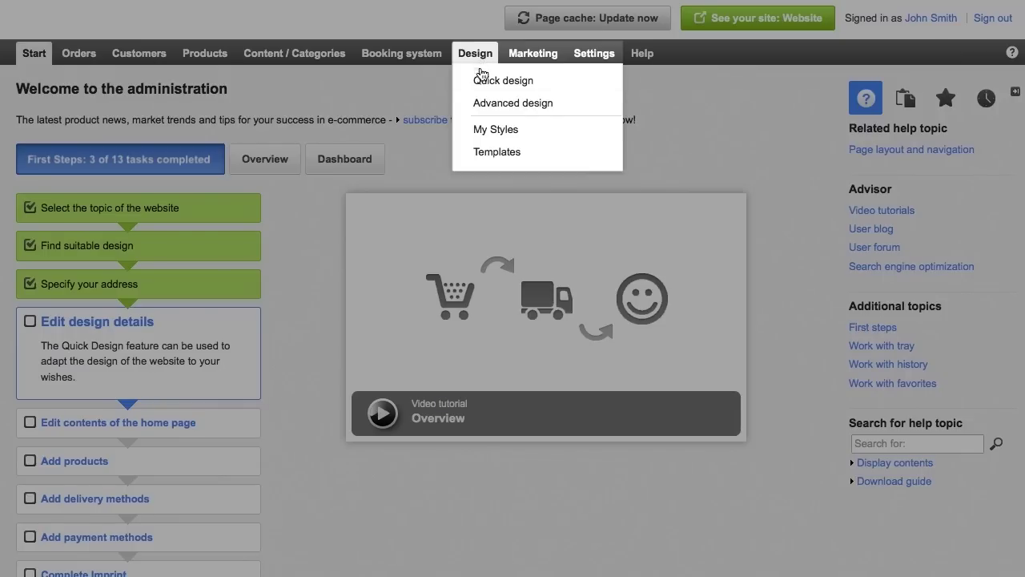
# Open Quick design to preview the MS Fashion Store home page.
pyautogui.click(485, 80)
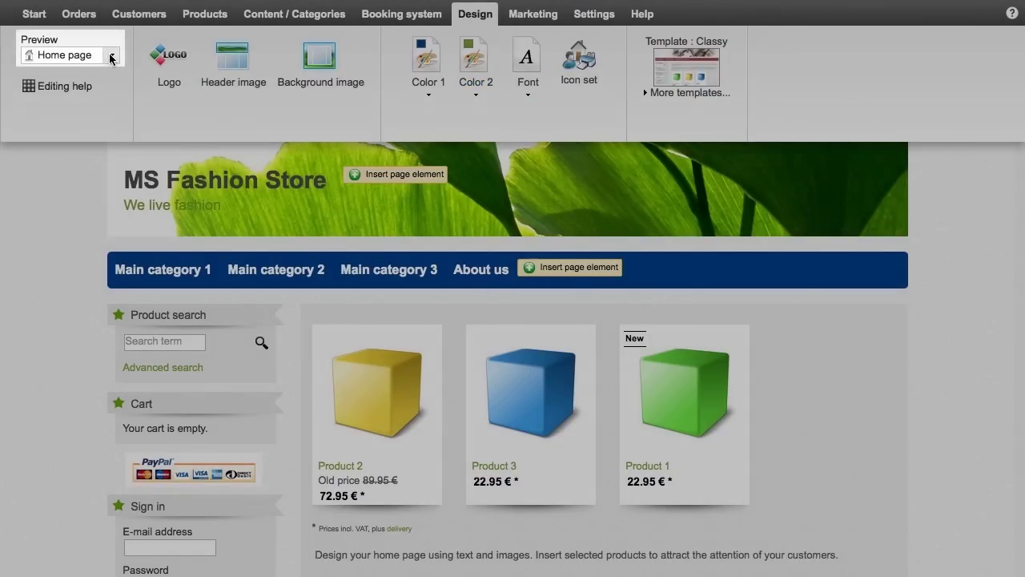
pyautogui.click(112, 55)
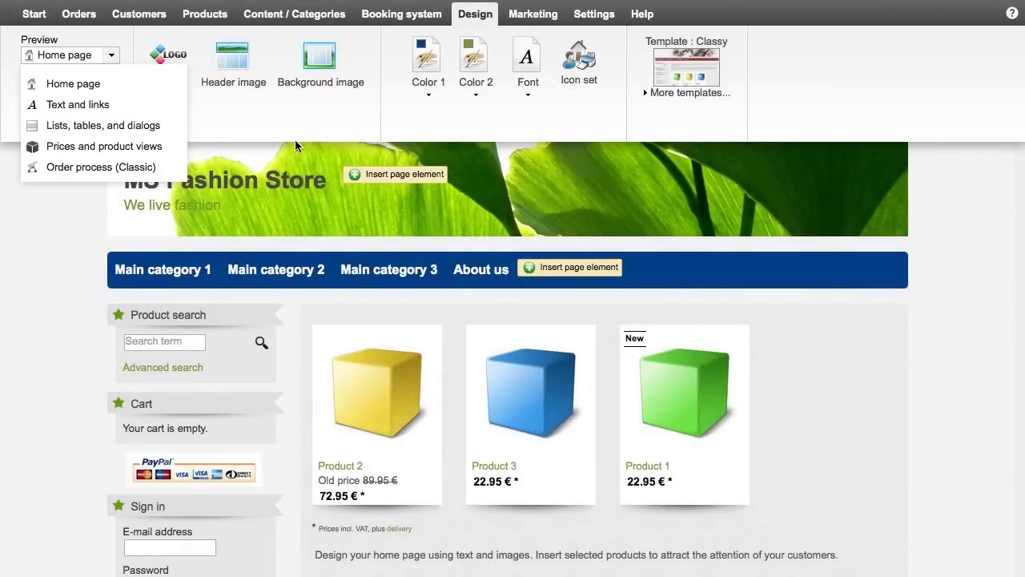
pyautogui.click(385, 141)
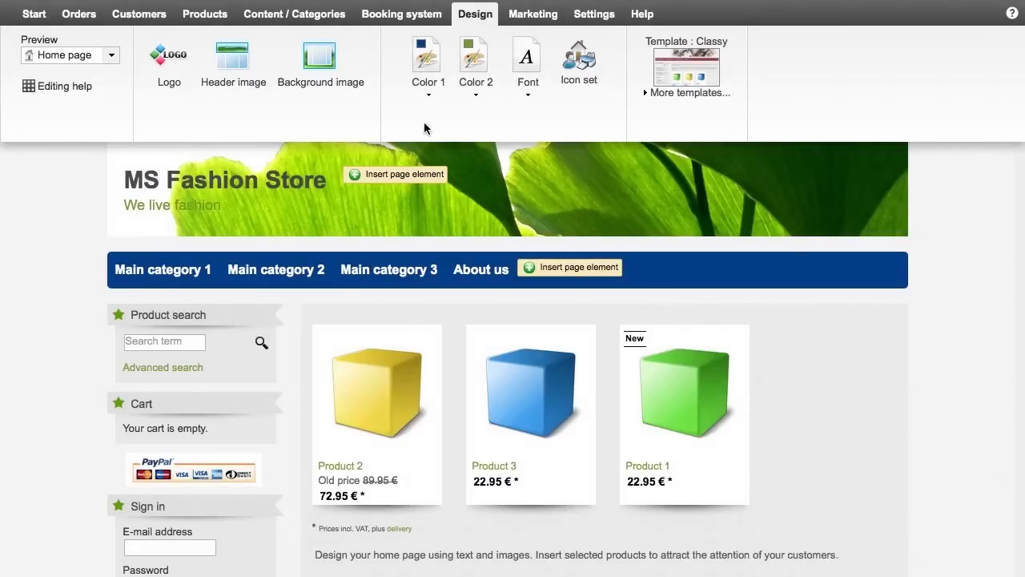
# Set Color 1 to bright blue #0571f5 and the shop font to Times New Roman.
pyautogui.click(431, 95)
pyautogui.click(580, 134)
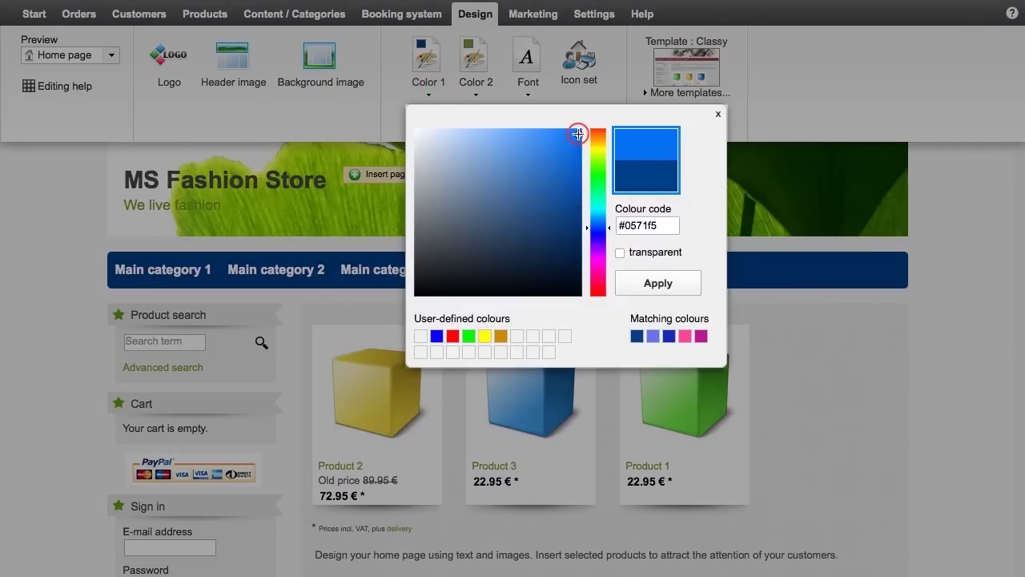
pyautogui.click(681, 284)
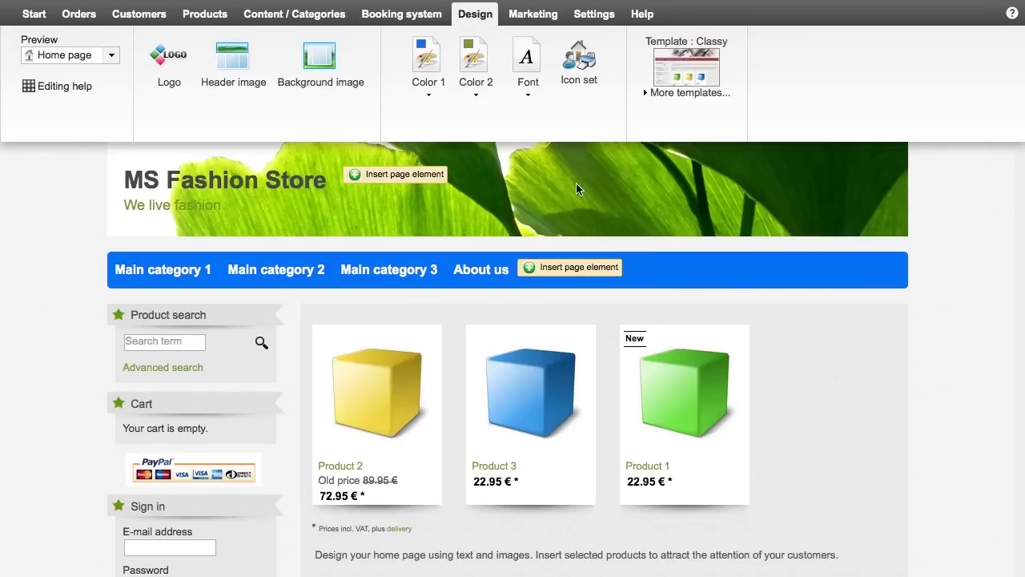
pyautogui.click(528, 95)
pyautogui.click(530, 230)
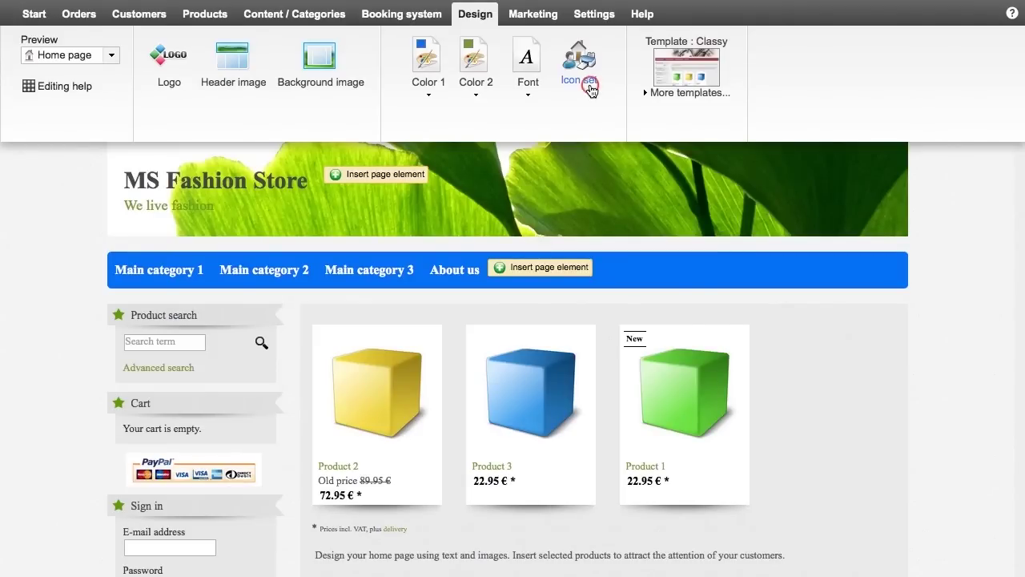
# Apply the WireframeWhite icon set to the shop.
pyautogui.click(589, 82)
pyautogui.click(384, 163)
pyautogui.click(661, 509)
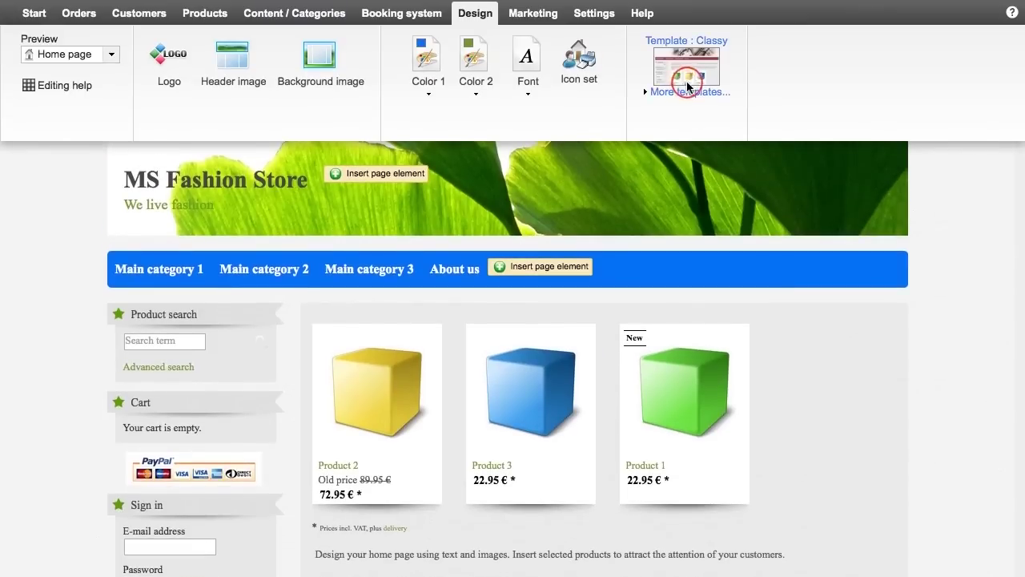
# Browse the shop templates and close the dialog, keeping the current template.
pyautogui.click(687, 81)
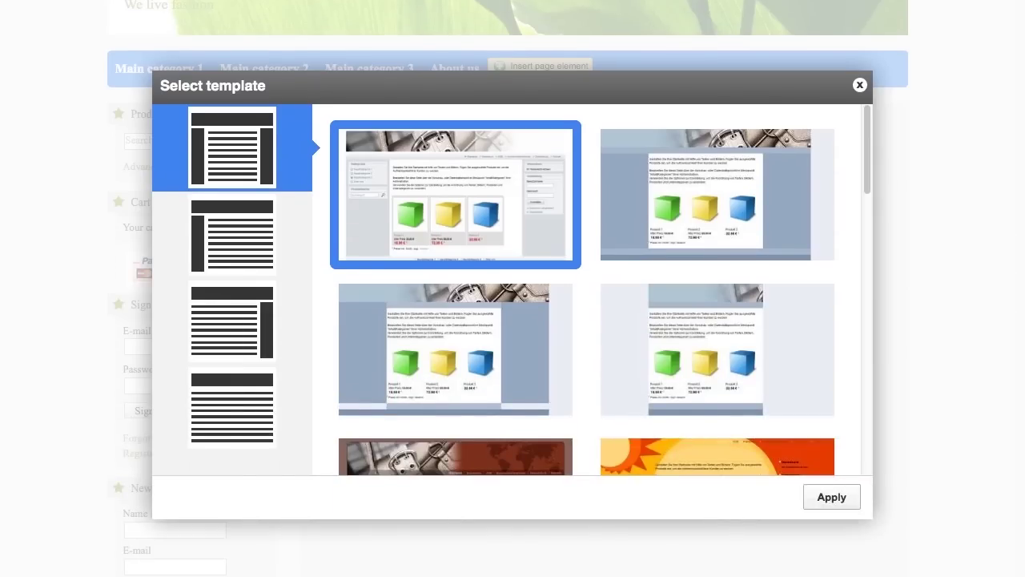
pyautogui.click(859, 85)
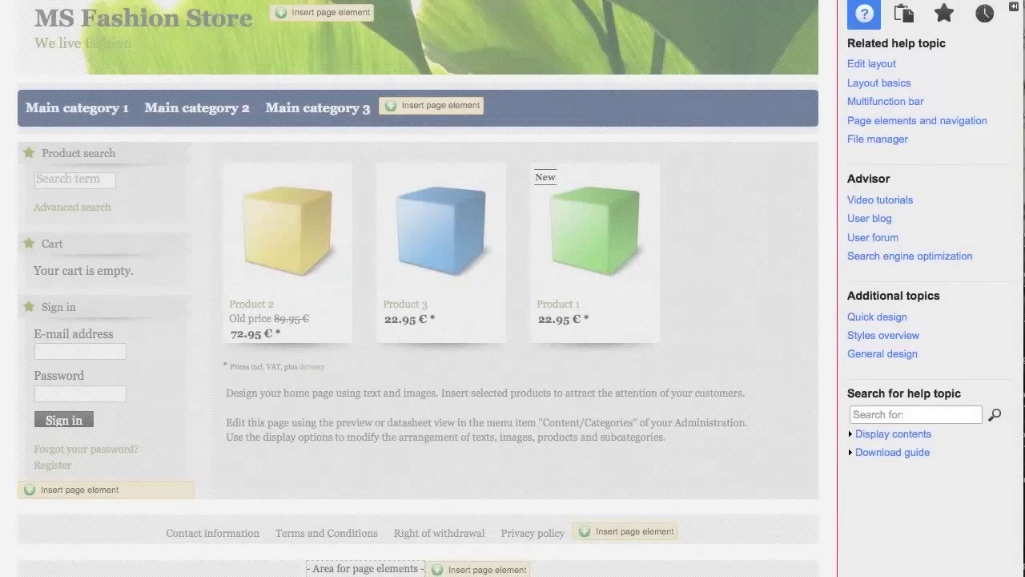
# Select the left sidebar column in the Advanced design preview.
pyautogui.click(200, 376)
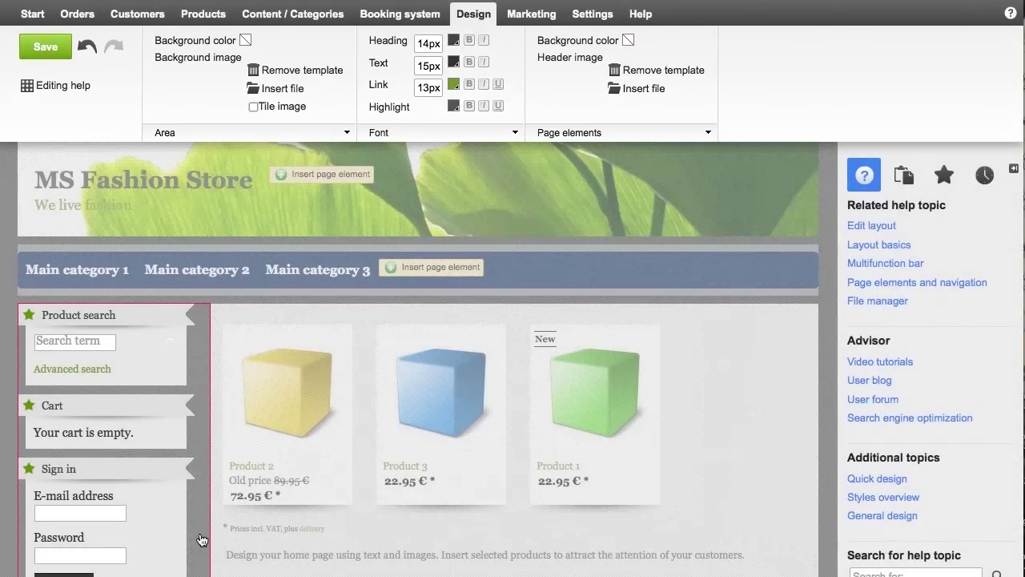
# Give the left sidebar area a dark grey #676464 background.
pyautogui.click(245, 40)
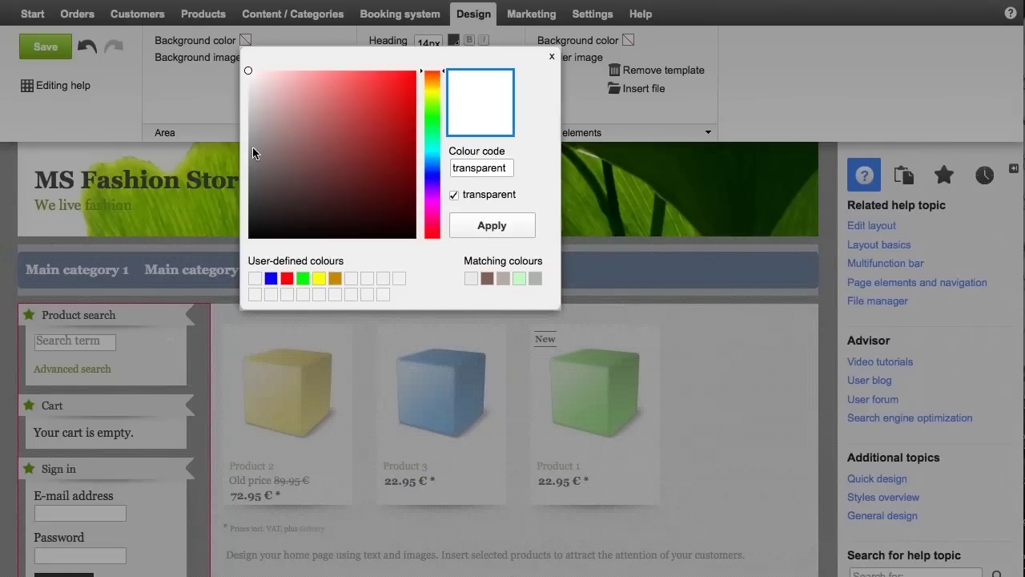
pyautogui.click(253, 170)
pyautogui.click(478, 228)
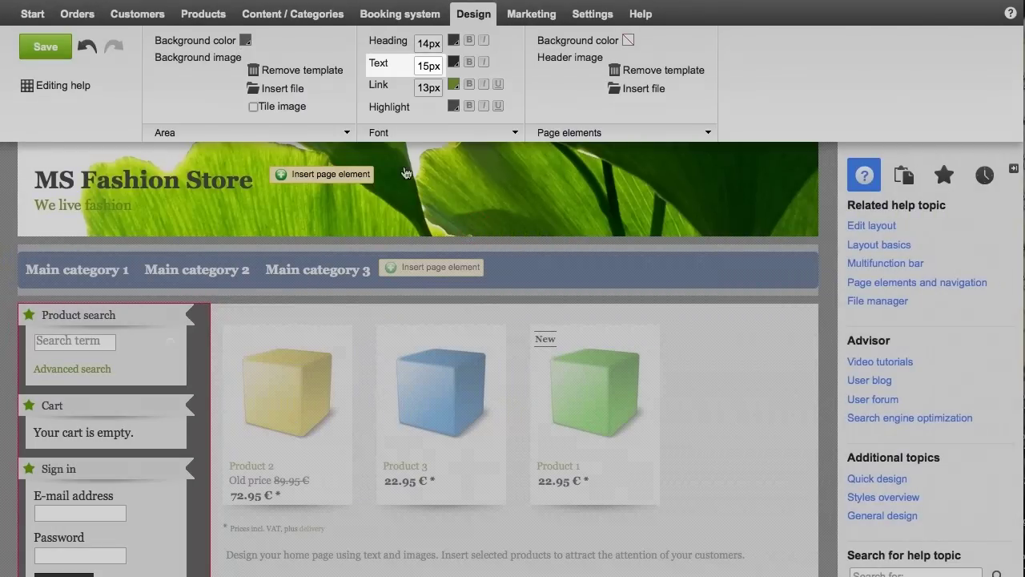
# Reduce the sidebar text size to 13px.
pyautogui.click(426, 64)
pyautogui.press('BackSpace')
pyautogui.write('3')
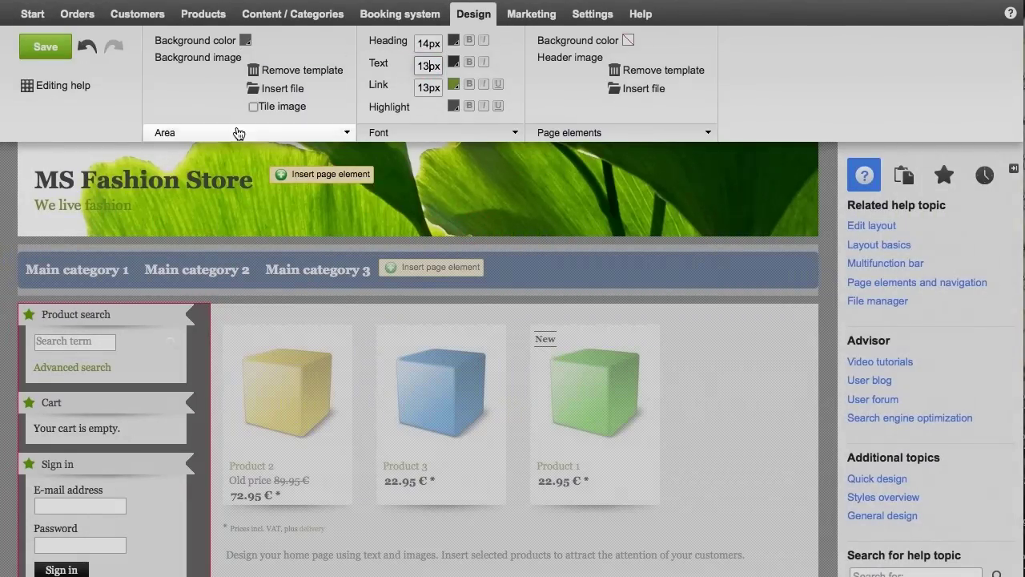
# Look through the Area, Font and Page elements setting dropdowns.
pyautogui.click(239, 132)
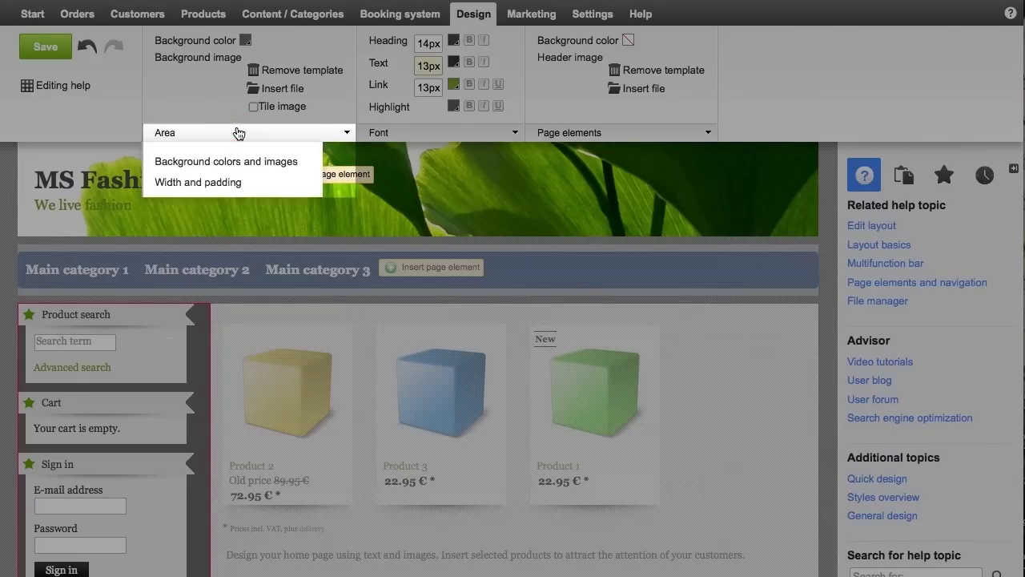
pyautogui.click(401, 133)
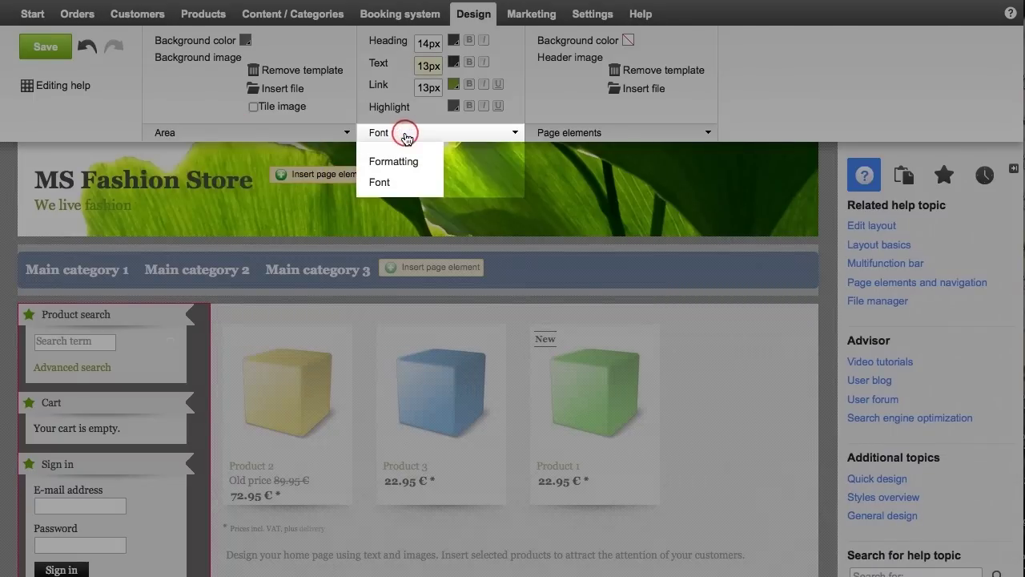
pyautogui.click(564, 135)
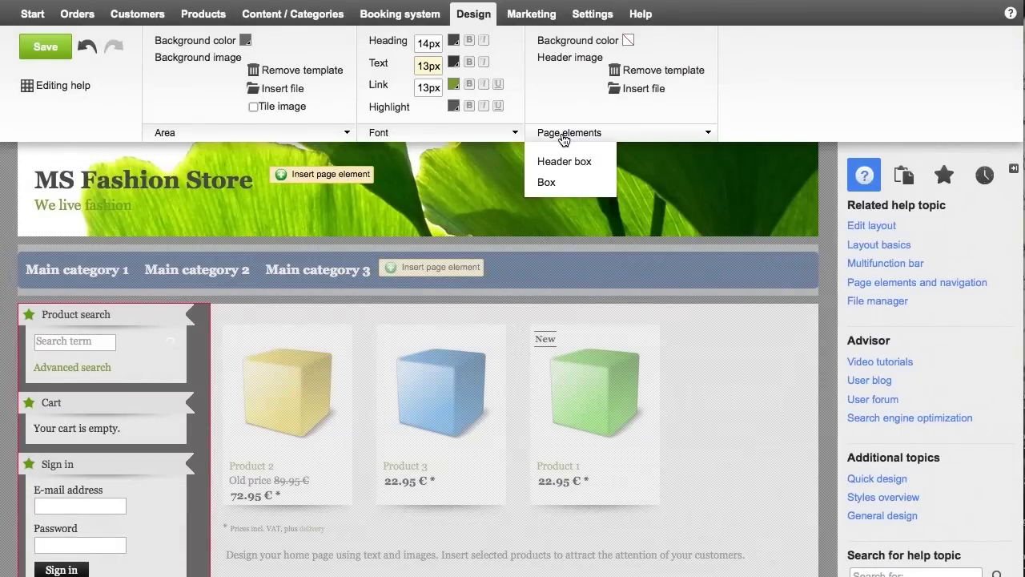
# Insert a PayPal Logo payment element at the bottom of the left sidebar.
pyautogui.moveTo(564, 161); pyautogui.dragTo(78, 489)
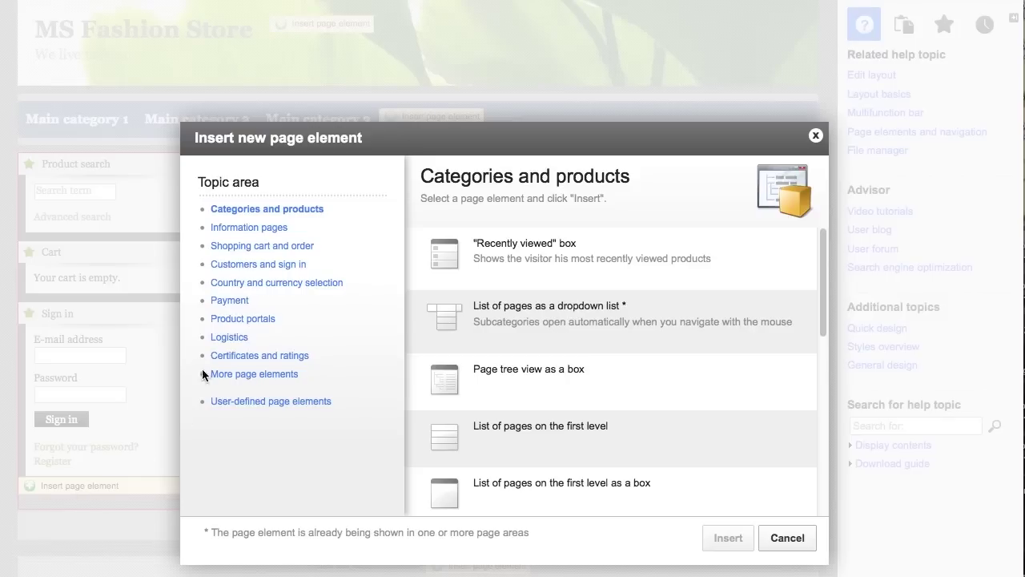
pyautogui.click(228, 301)
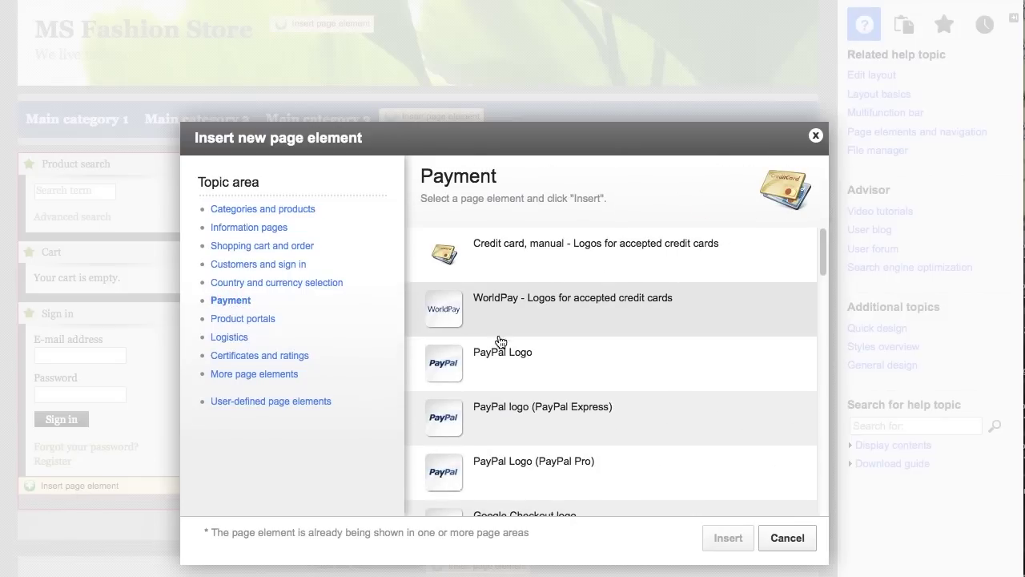
pyautogui.click(501, 351)
pyautogui.click(737, 534)
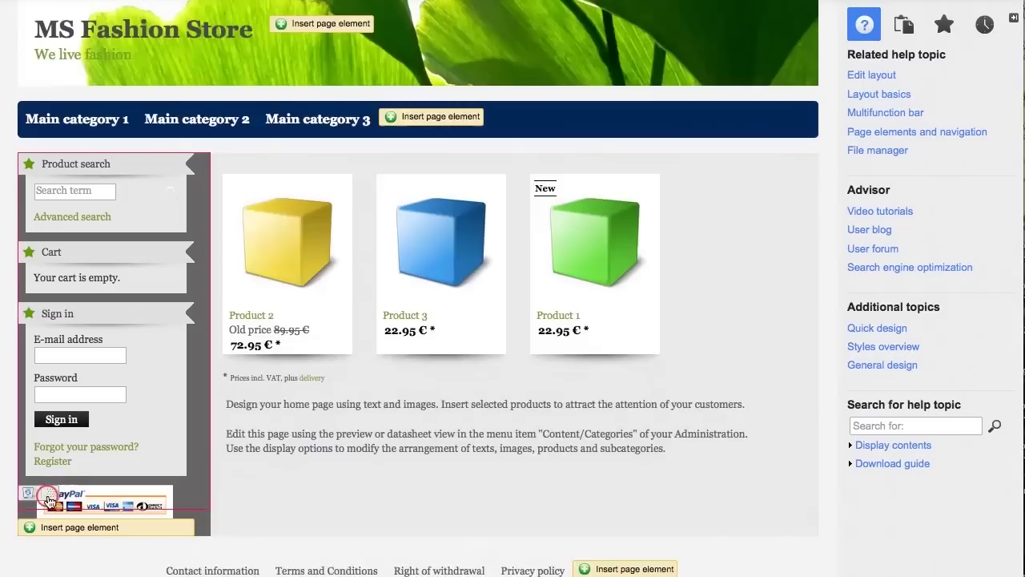
# Drag the PayPal logo up to sit just below Product search, above the cart.
pyautogui.moveTo(48, 500); pyautogui.dragTo(64, 245)
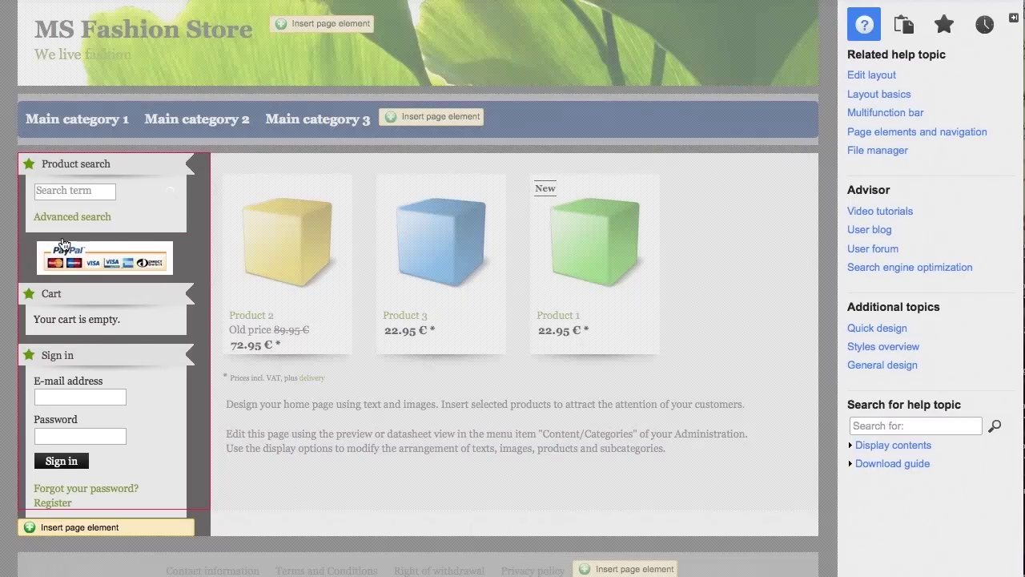